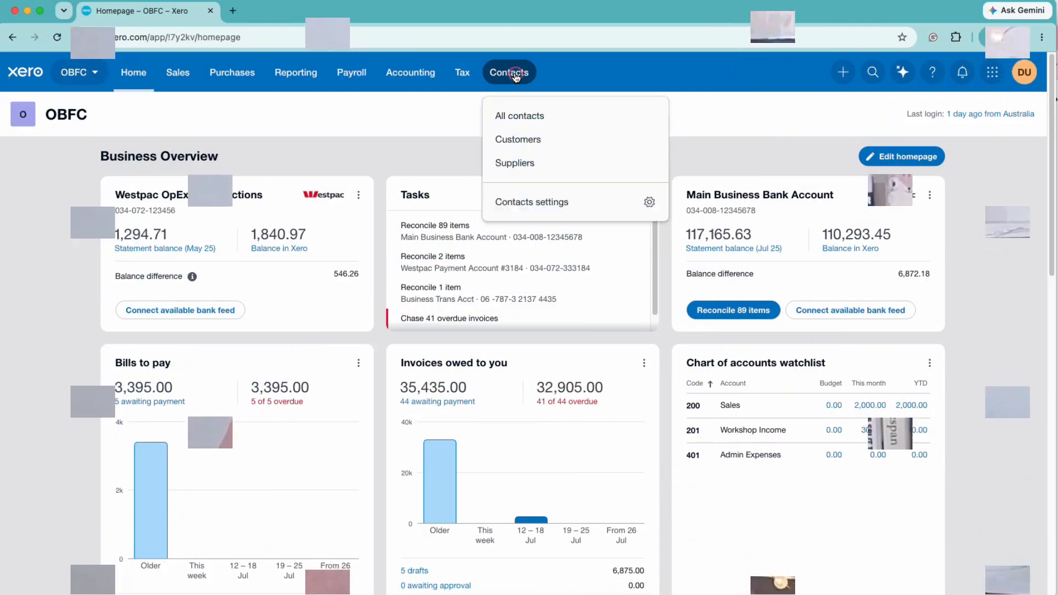
From the full contacts list, open AdobeCC and Adobe in separate browser tabs and compare their transaction activity
left_click(516, 76)
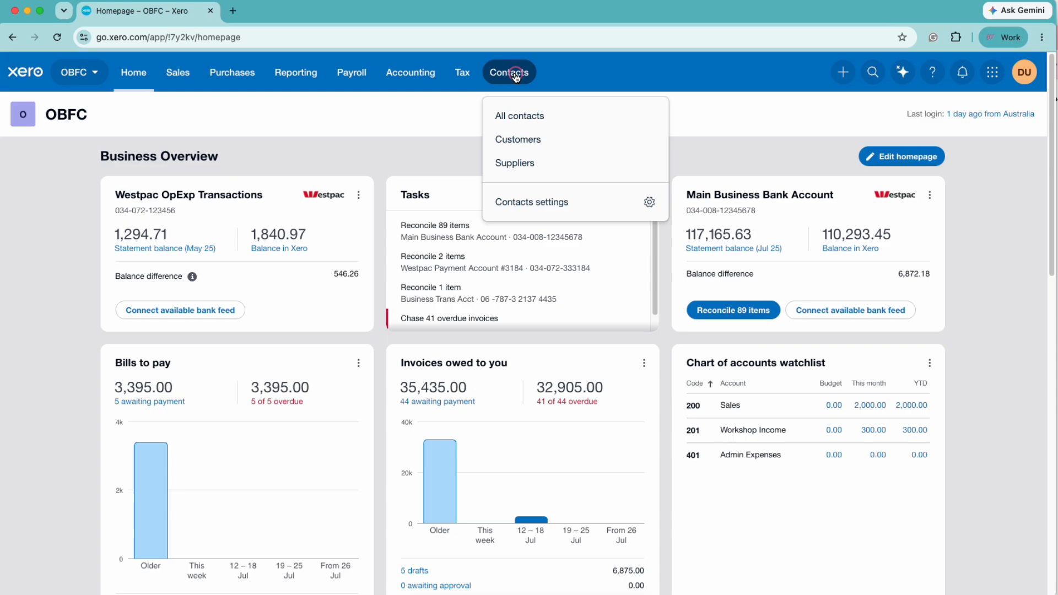
left_click(532, 115)
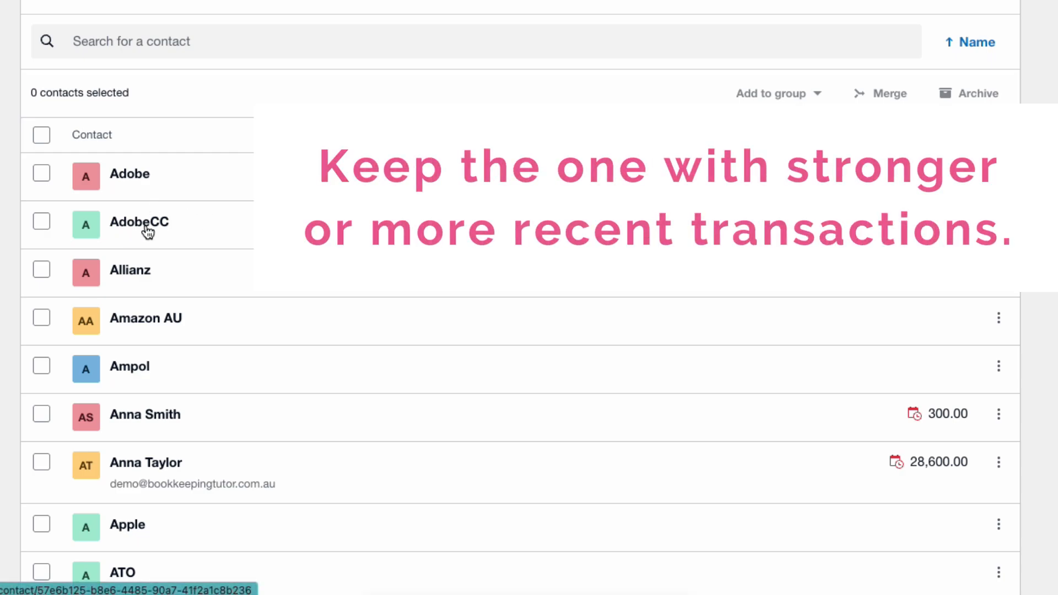
right_click(147, 228)
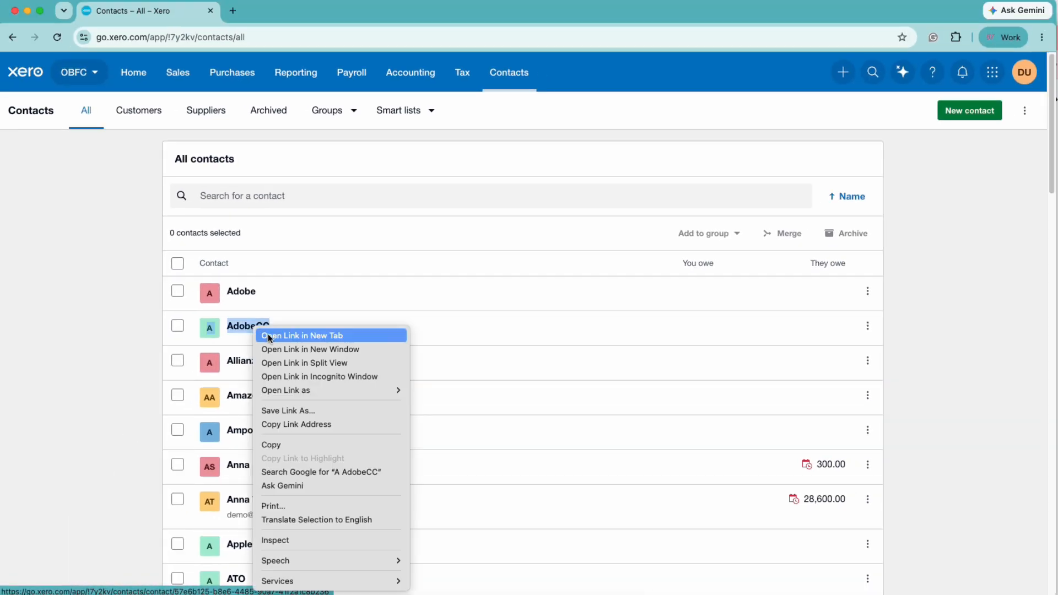
left_click(270, 338)
right_click(252, 295)
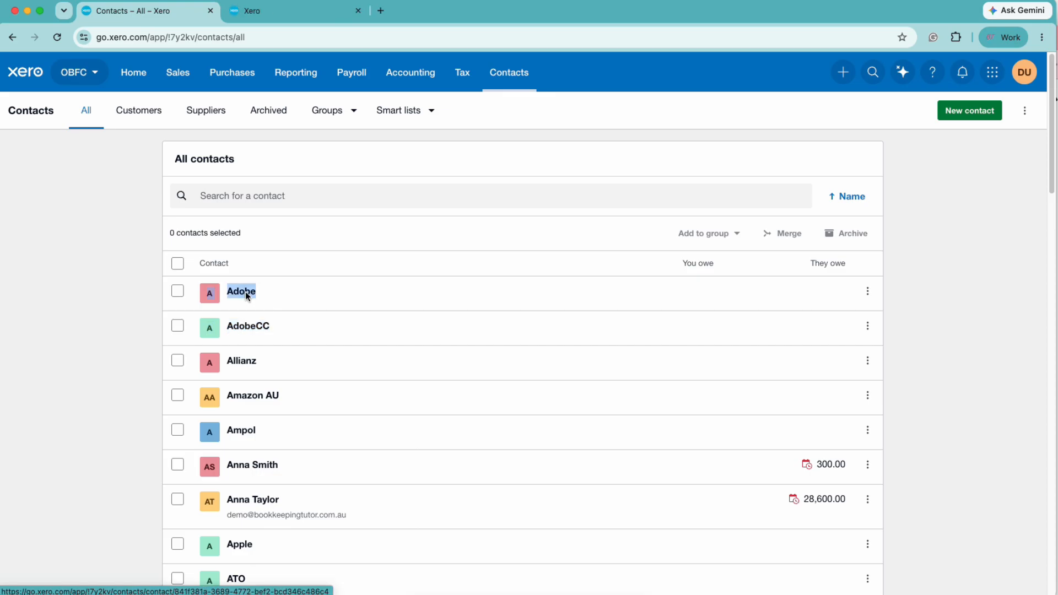
left_click(257, 301)
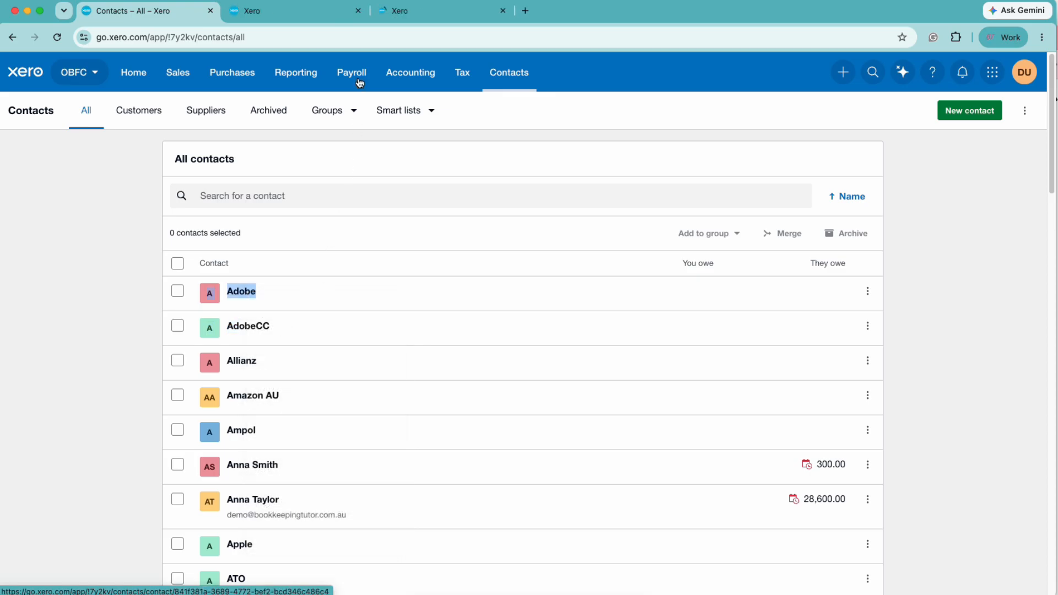
left_click(324, 18)
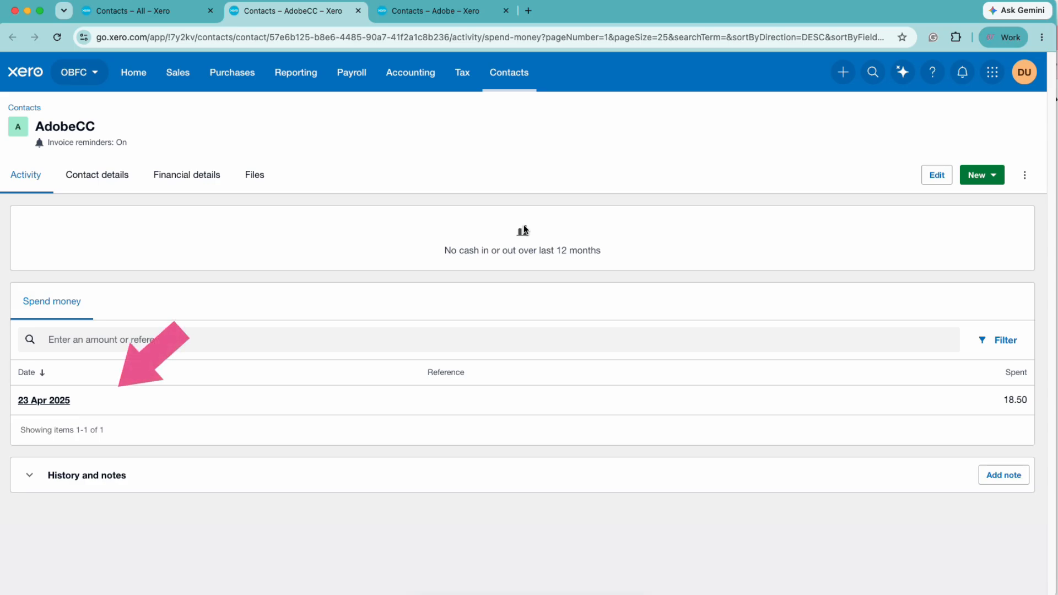
left_click(429, 11)
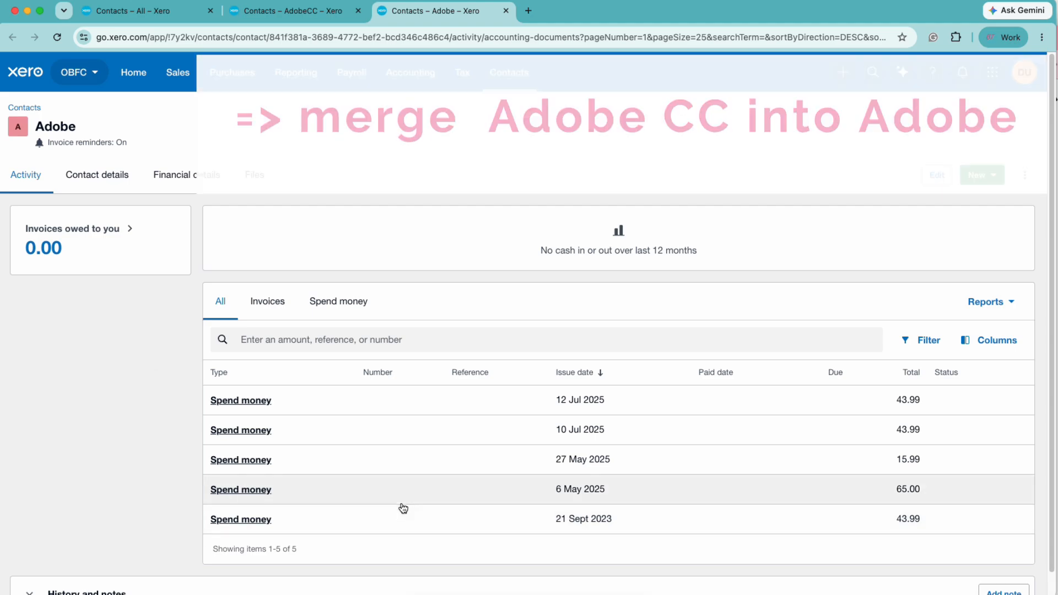
Start merging the transaction history from the AdobeCC contact record
left_click(304, 14)
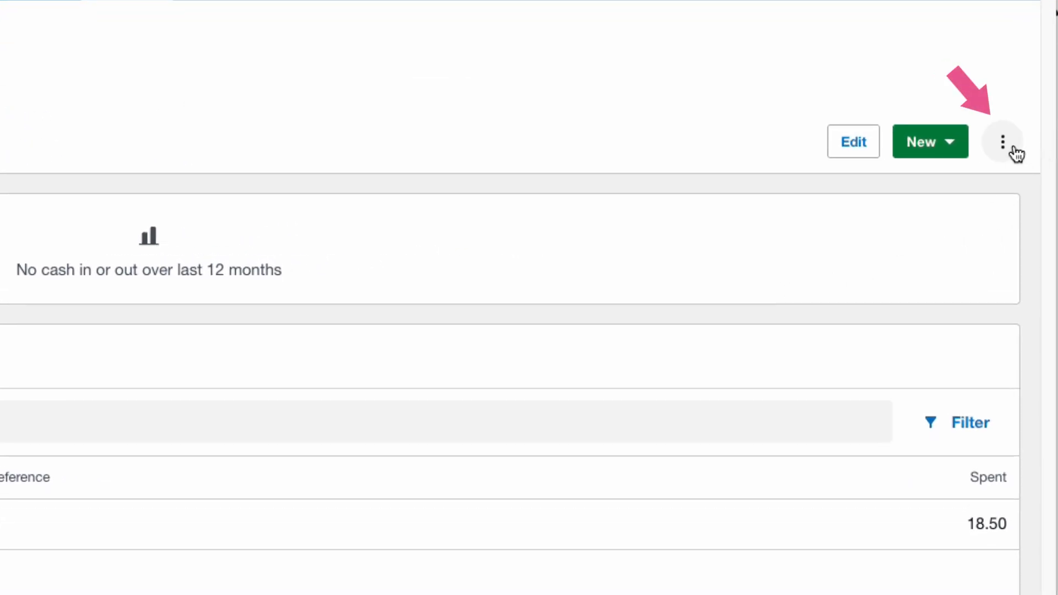
left_click(1025, 176)
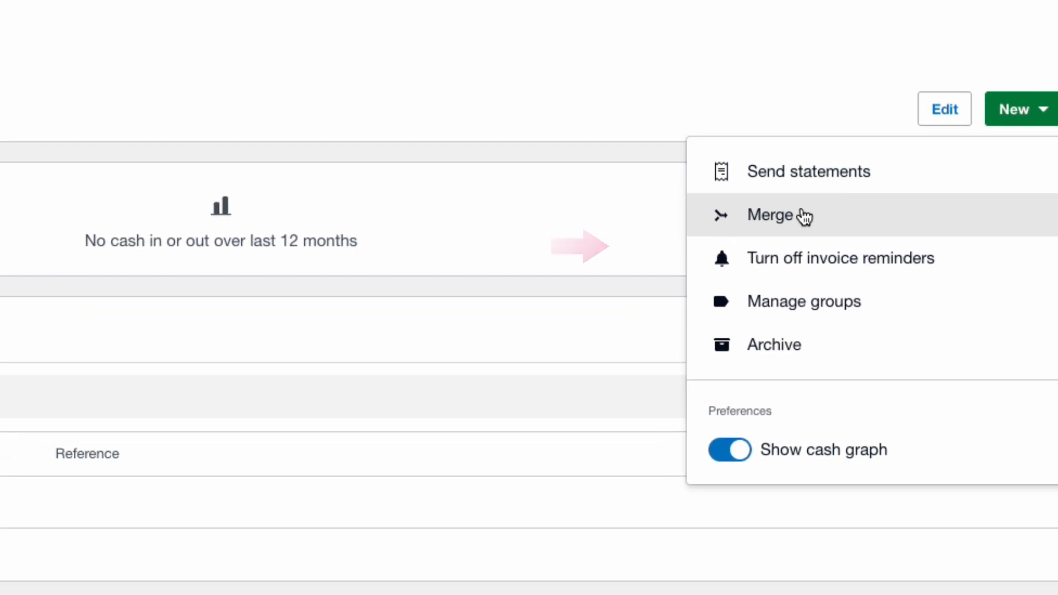
left_click(805, 216)
left_click(517, 309)
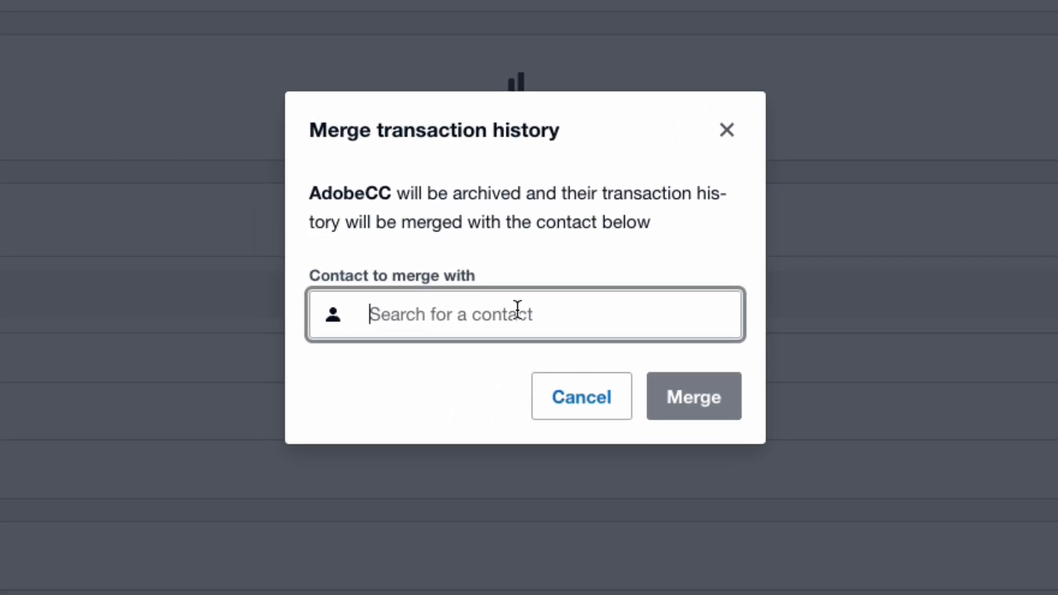
Try to set AdobeCC itself as the contact to merge with and clear that choice
type("adob")
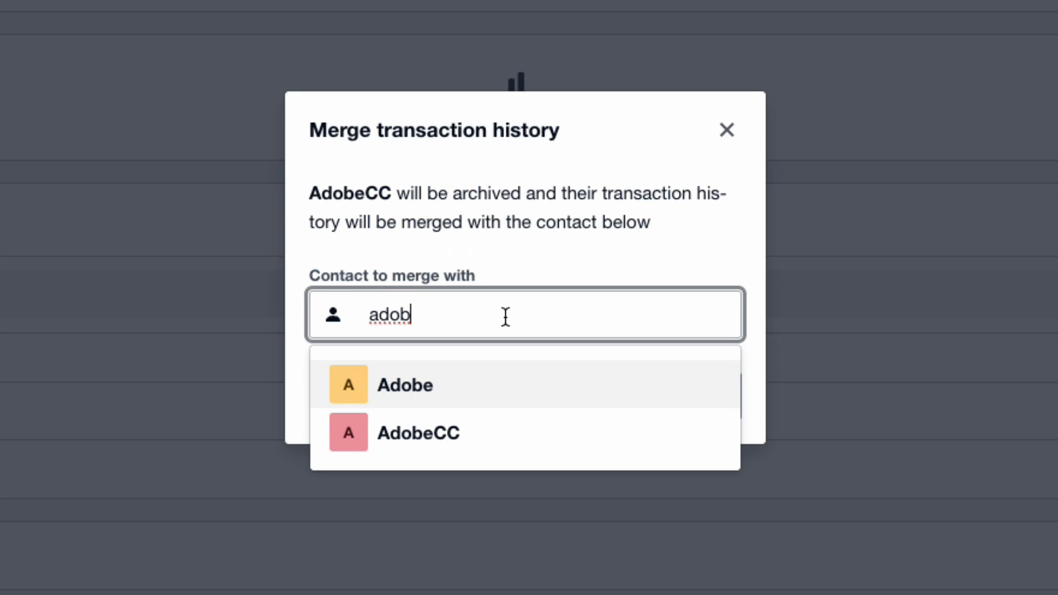
left_click(514, 427)
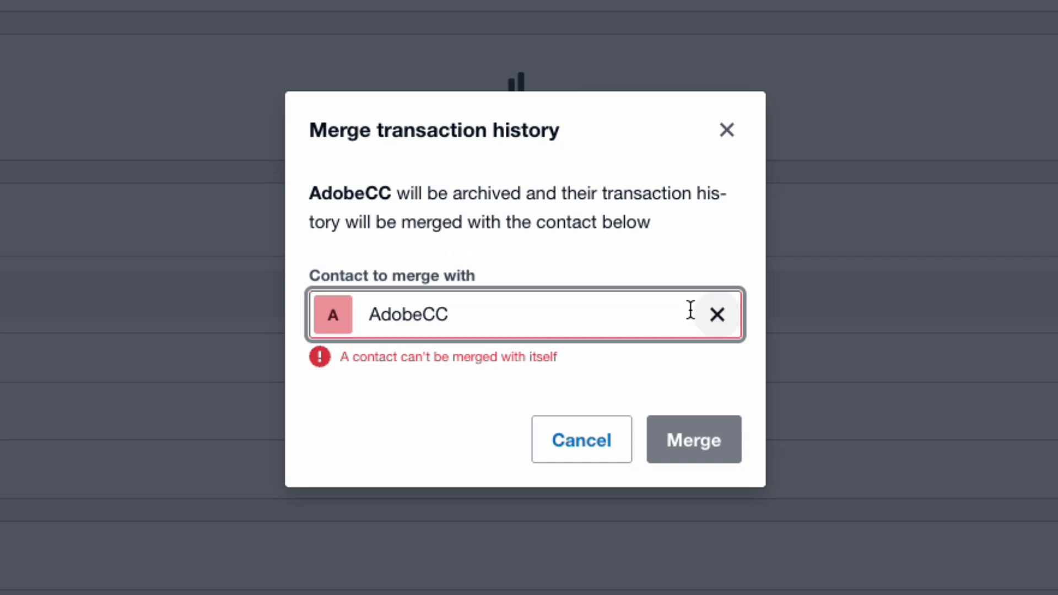
left_click(717, 314)
Set Adobe as the contact to merge with and carry out the merge
type("ad")
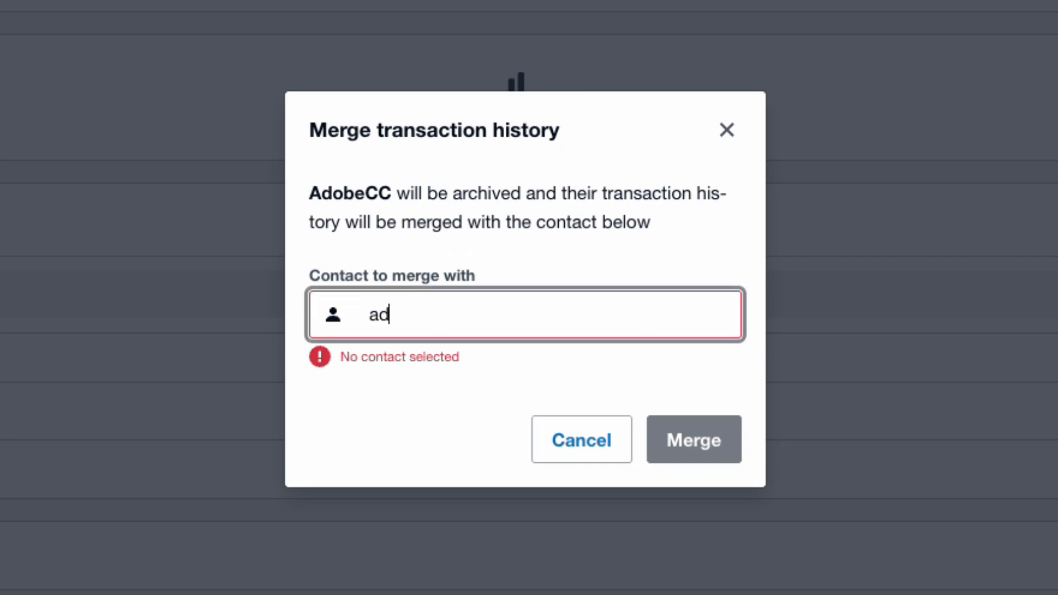
type("ob")
left_click(453, 389)
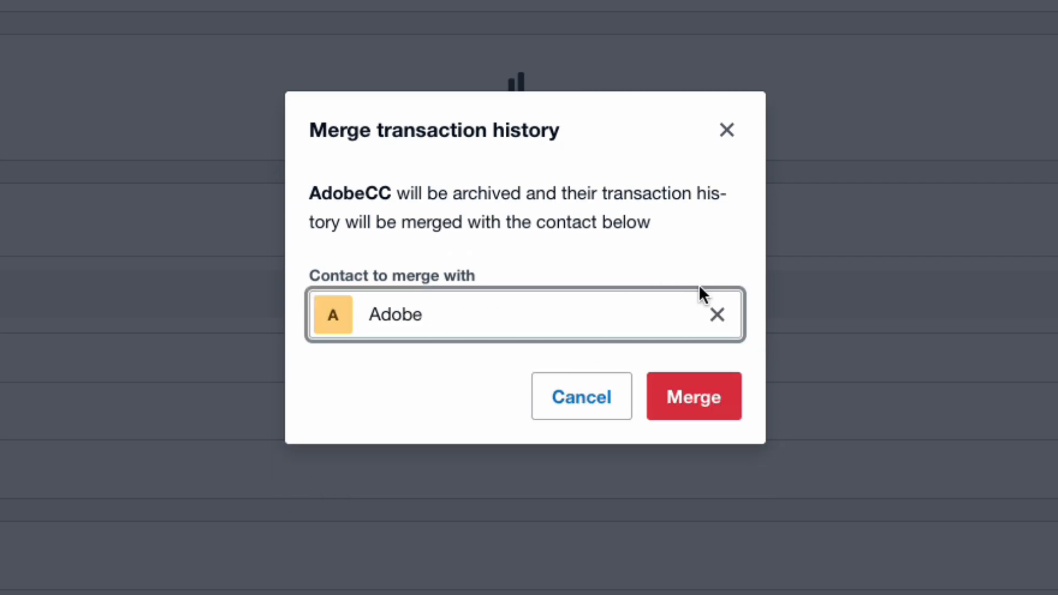
left_click(696, 396)
left_click(693, 374)
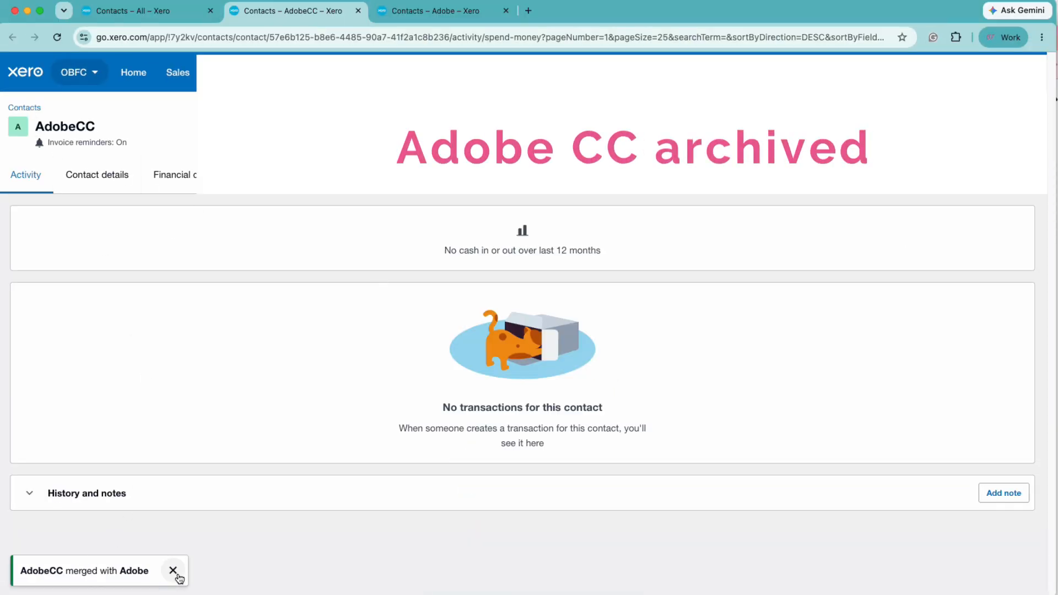
Return to the contacts list and open Adobe to check its combined transaction history
left_click(27, 107)
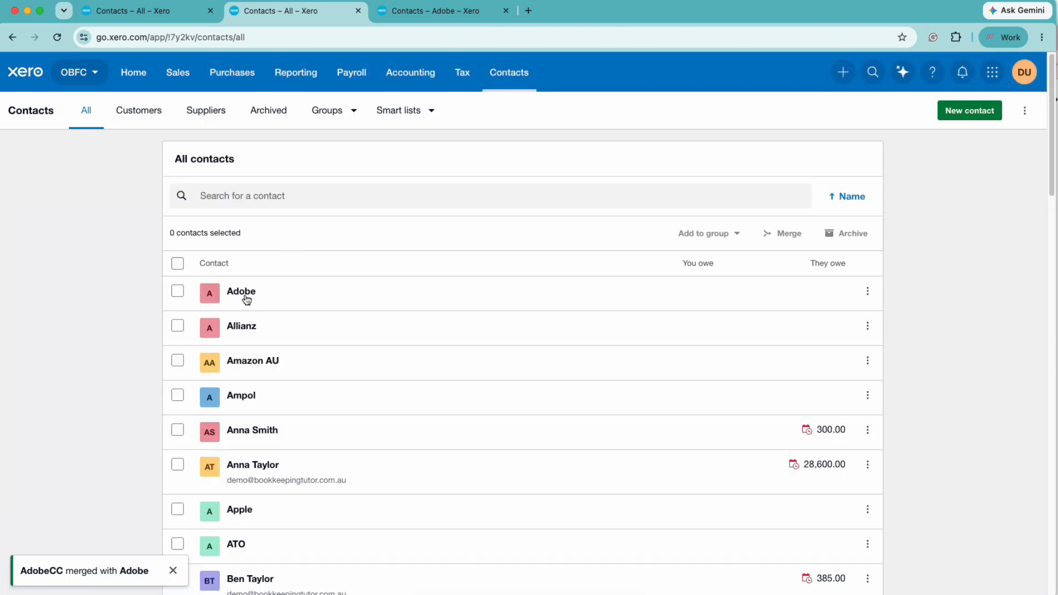
left_click(245, 294)
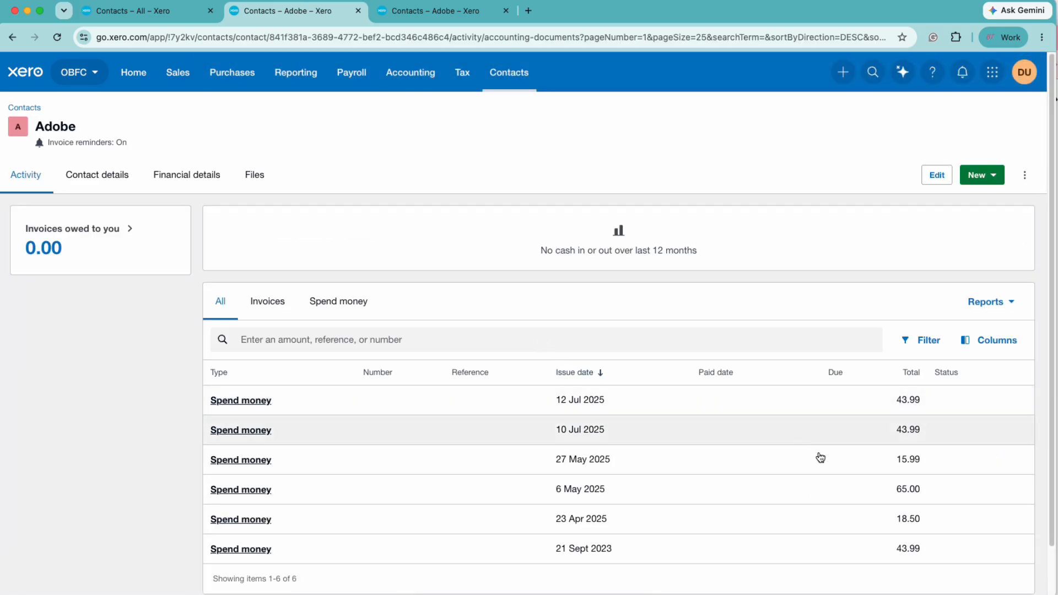
scroll(894, 515, "down", 2)
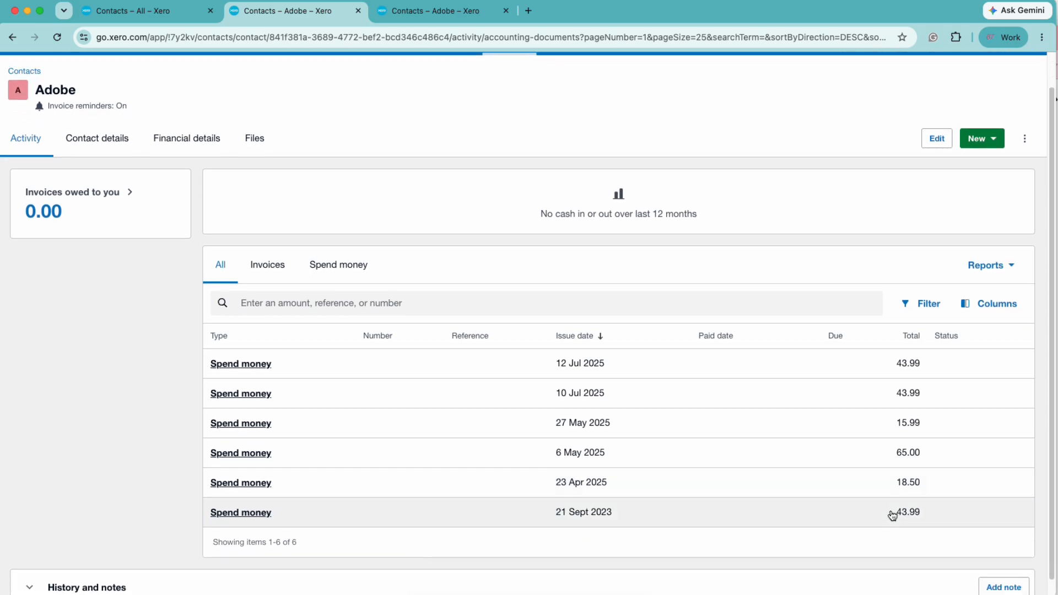
scroll(893, 515, "up", 2)
scroll(380, 550, "down", 2)
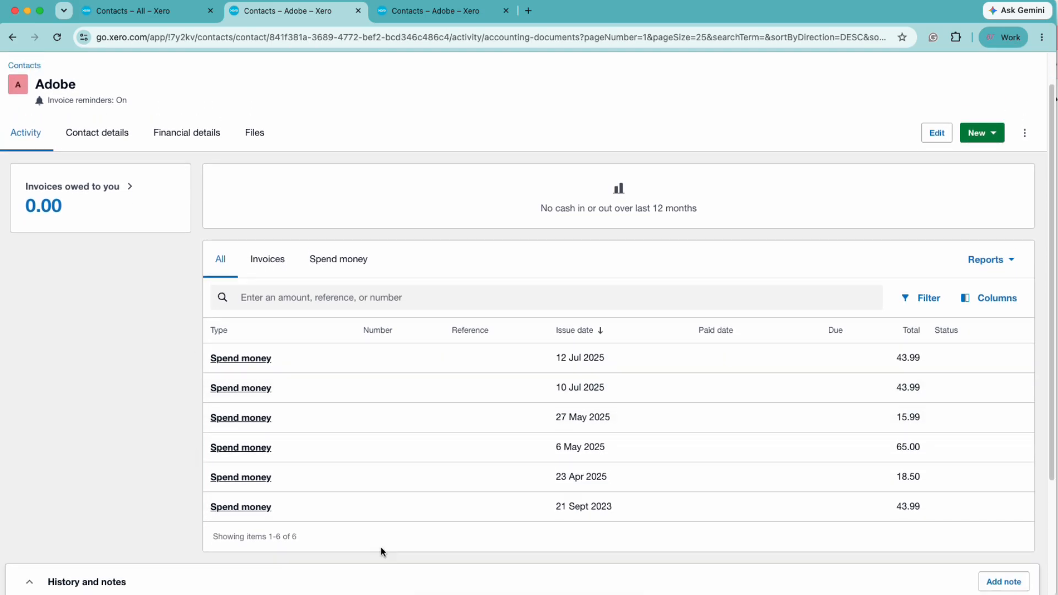
scroll(275, 331, "up", 2)
Go back to the full contacts list and locate the duplicate Brianna supplier entries
left_click(26, 108)
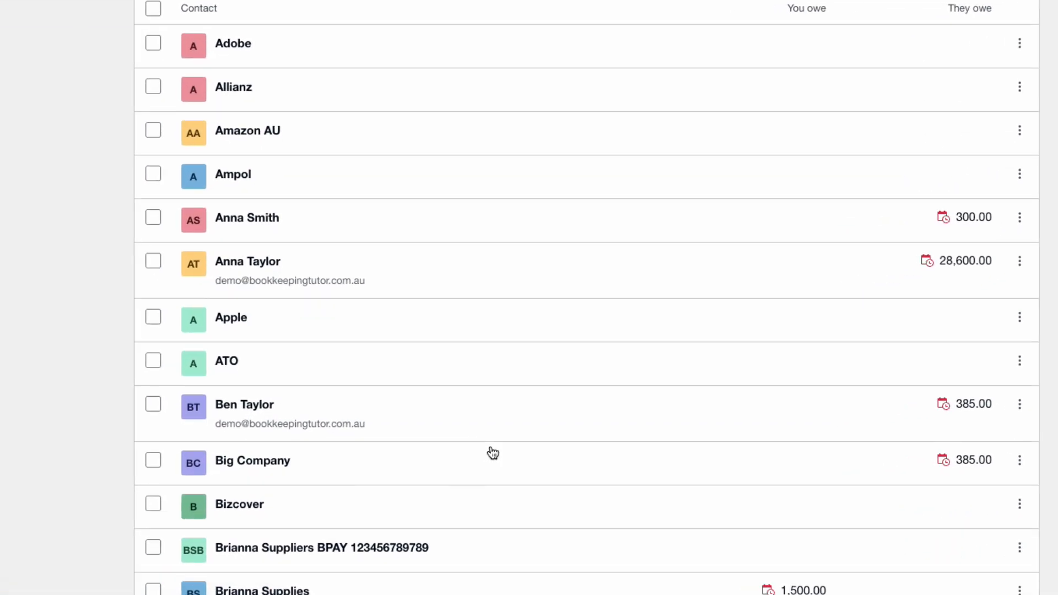
scroll(561, 407, "down", 5)
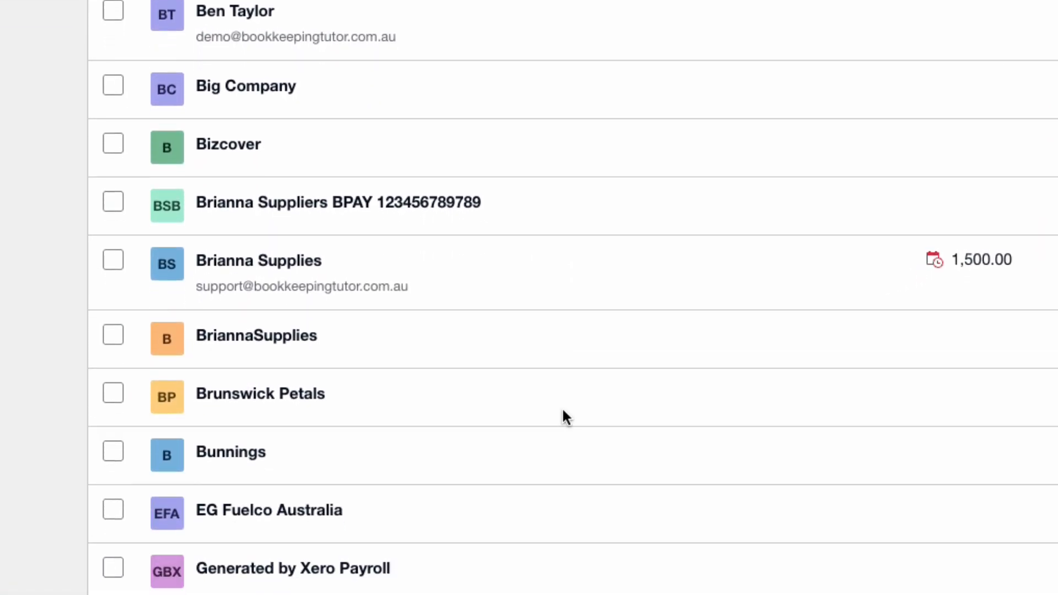
left_click(113, 95)
left_click(113, 154)
left_click(113, 230)
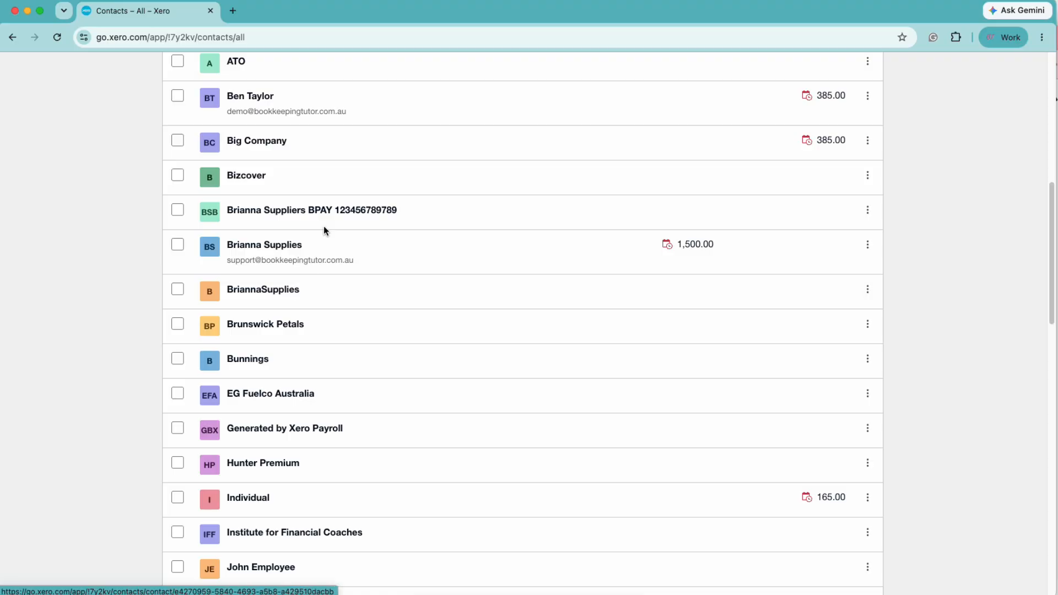
Open Brianna Suppliers BPAY, Brianna Supplies and BriannaSupplies each in a separate browser tab
right_click(333, 207)
key("Escape")
right_click(286, 248)
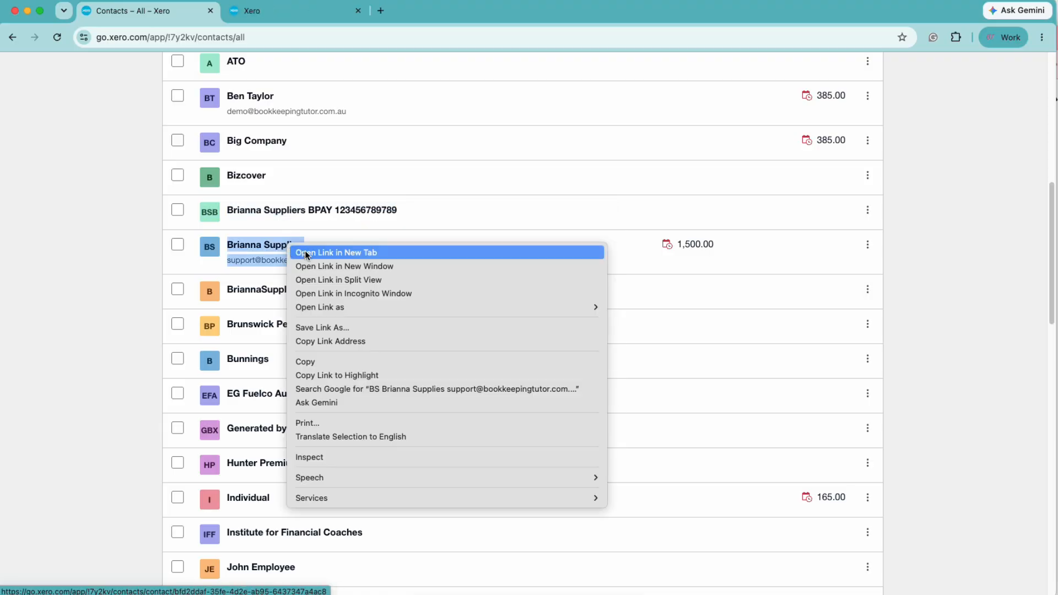
left_click(304, 254)
right_click(280, 288)
left_click(297, 297)
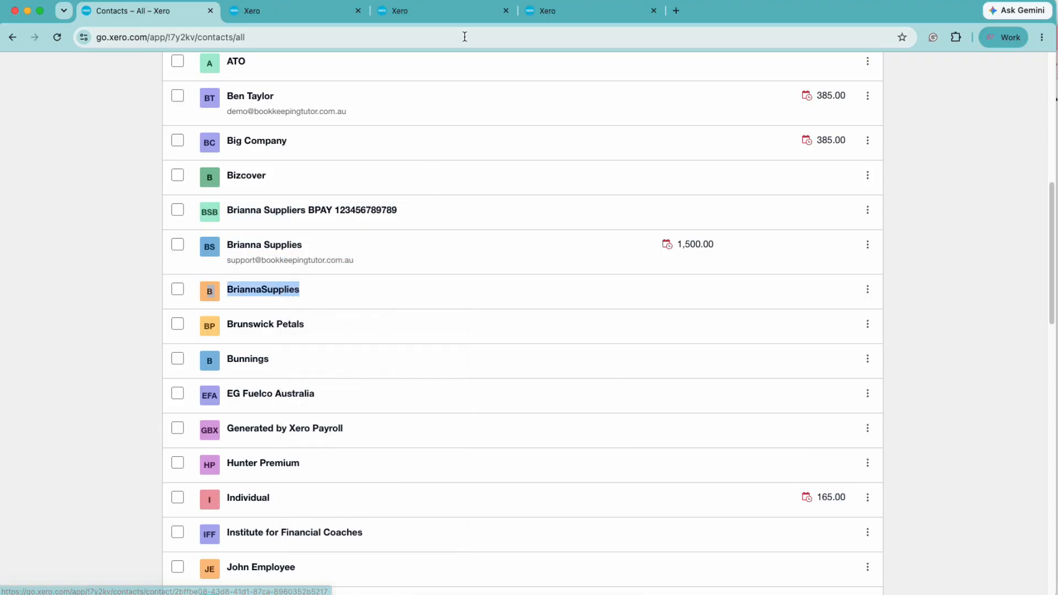
Compare the transaction activity of the three open Brianna supplier contacts
left_click(322, 12)
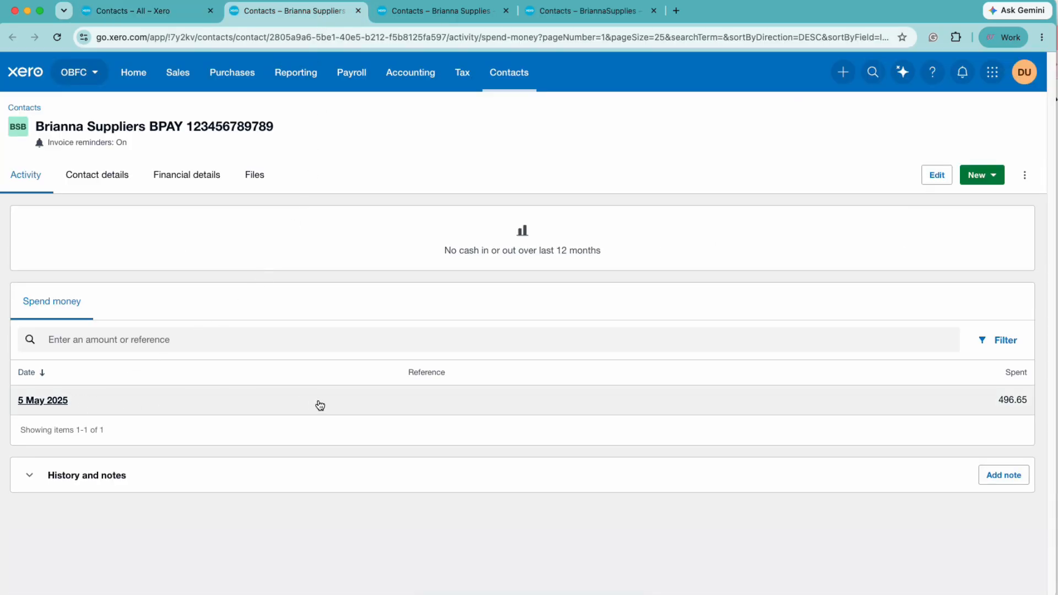
left_click(457, 12)
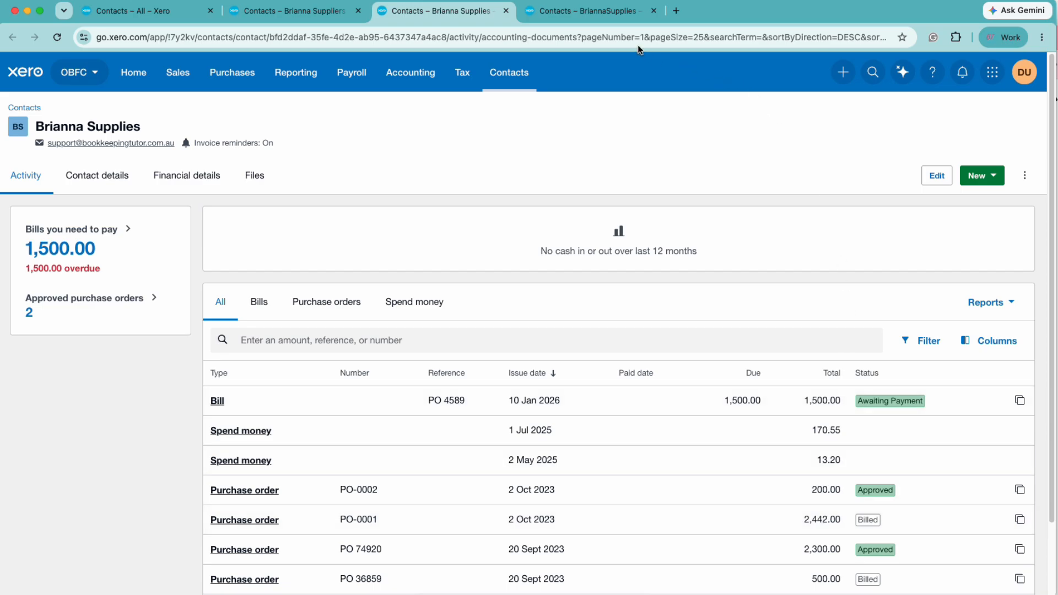
left_click(613, 15)
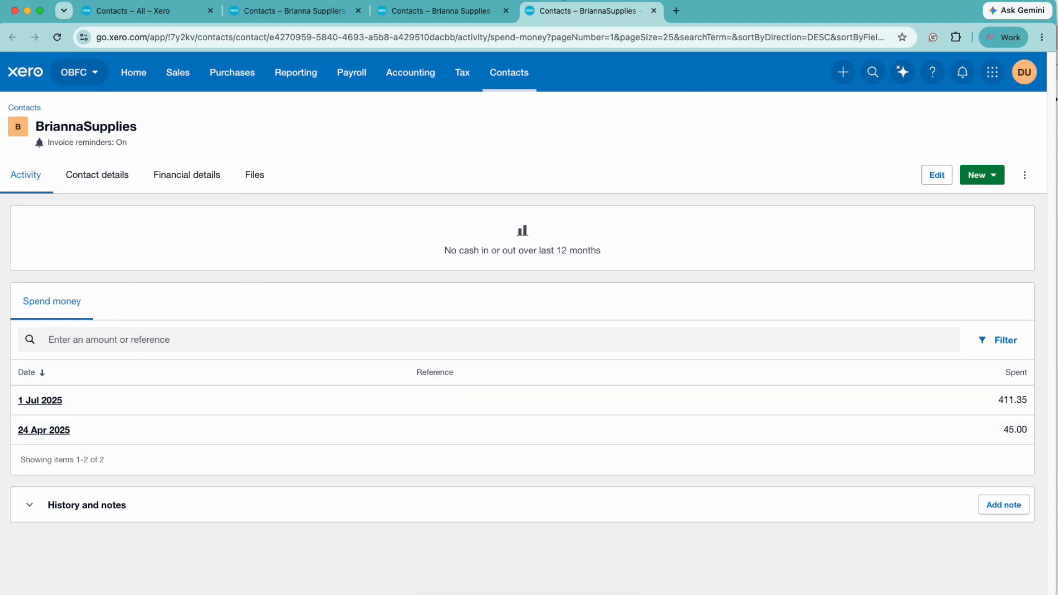
Close the three Brianna supplier contact tabs and return to the contacts list
left_click(506, 11)
left_click(506, 10)
left_click(359, 11)
Select the BriannaSupplies and Brianna Suppliers BPAY contacts, merge their transaction history into Brianna Supplies, and check the updated list
left_click(75, 311)
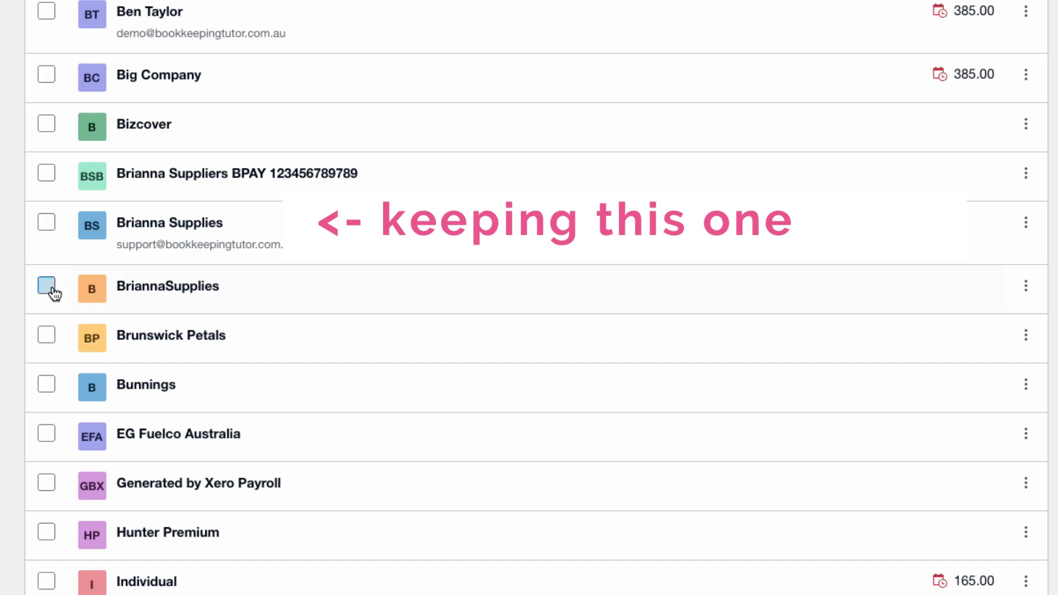
left_click(47, 286)
left_click(47, 174)
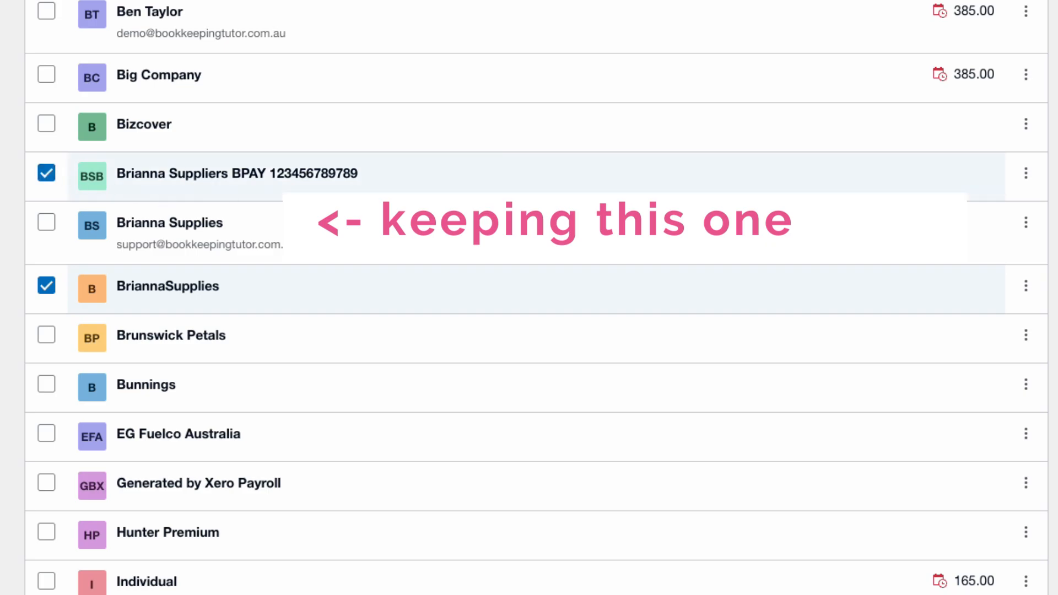
scroll(478, 220, "up", 12)
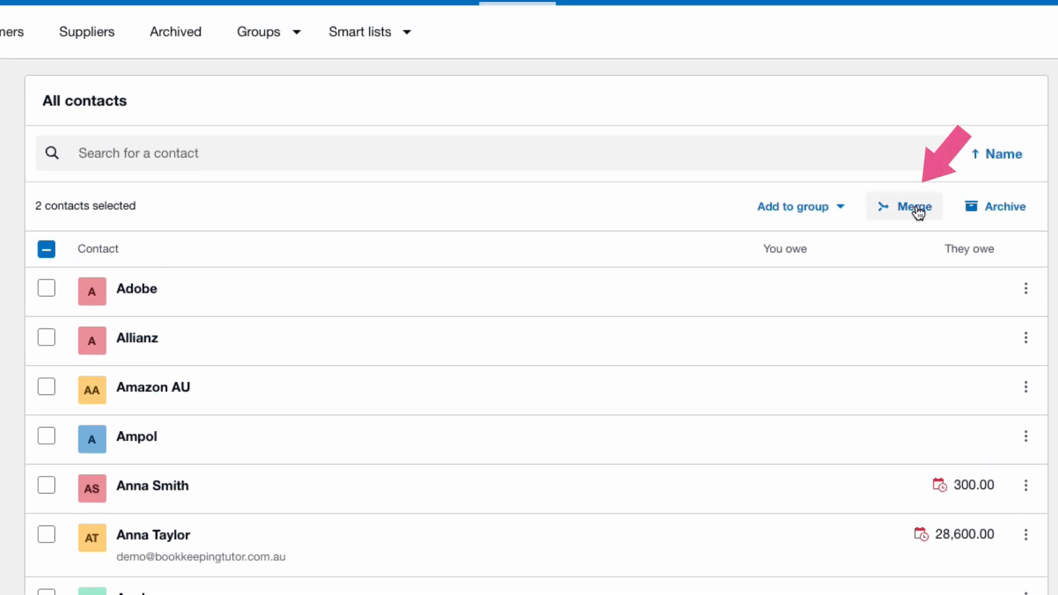
left_click(919, 212)
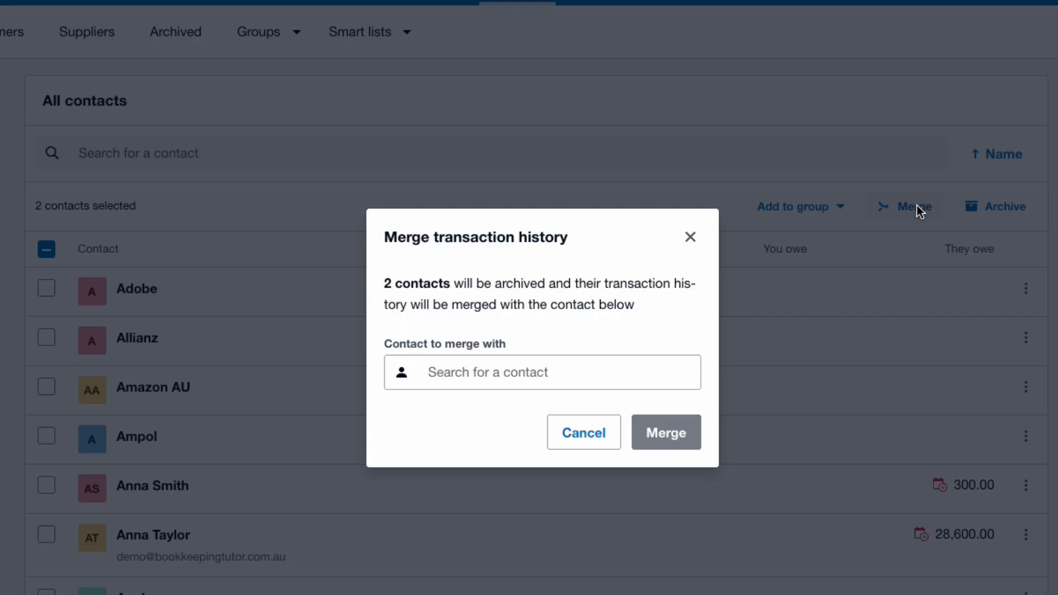
left_click(440, 367)
type("bri")
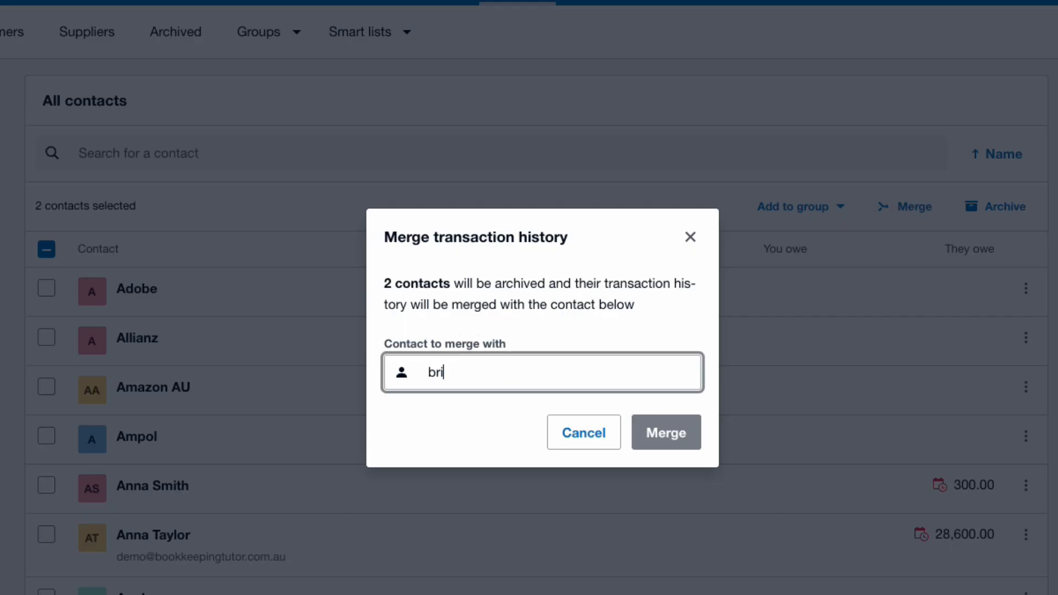
left_click(553, 479)
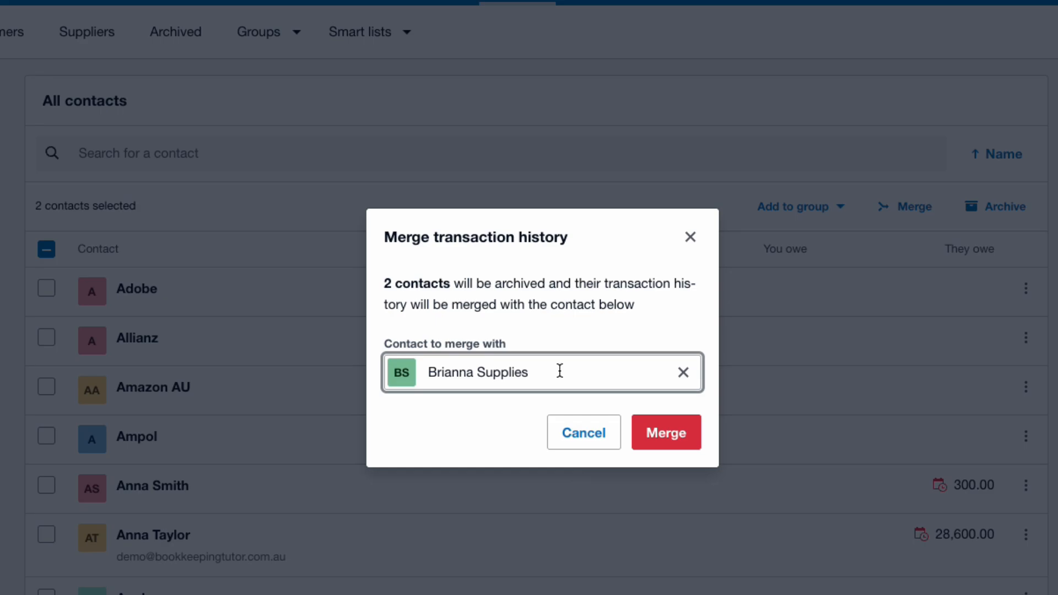
left_click(656, 433)
left_click(683, 406)
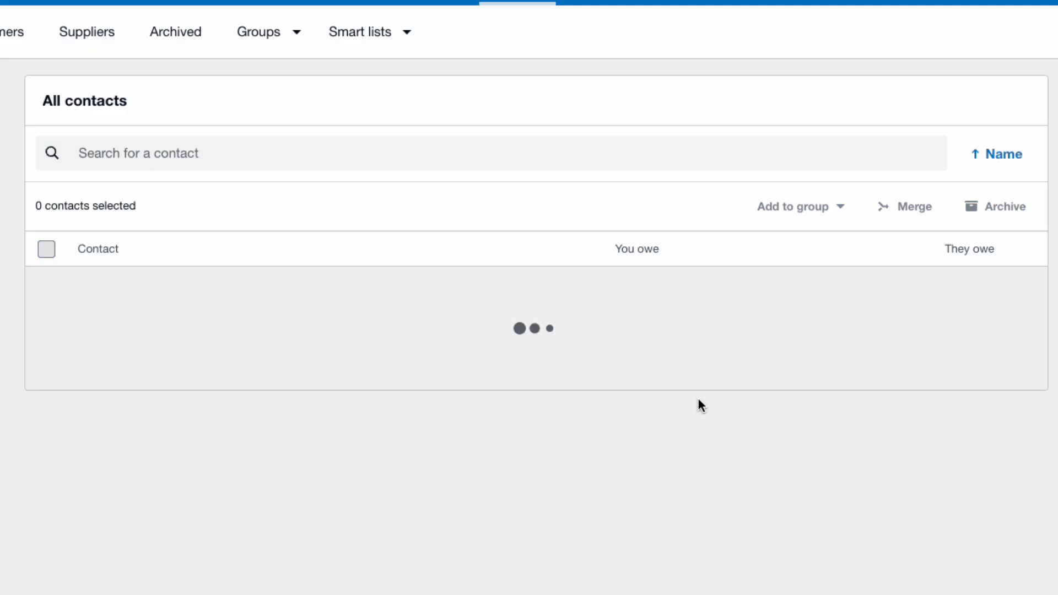
scroll(341, 590, "down", 8)
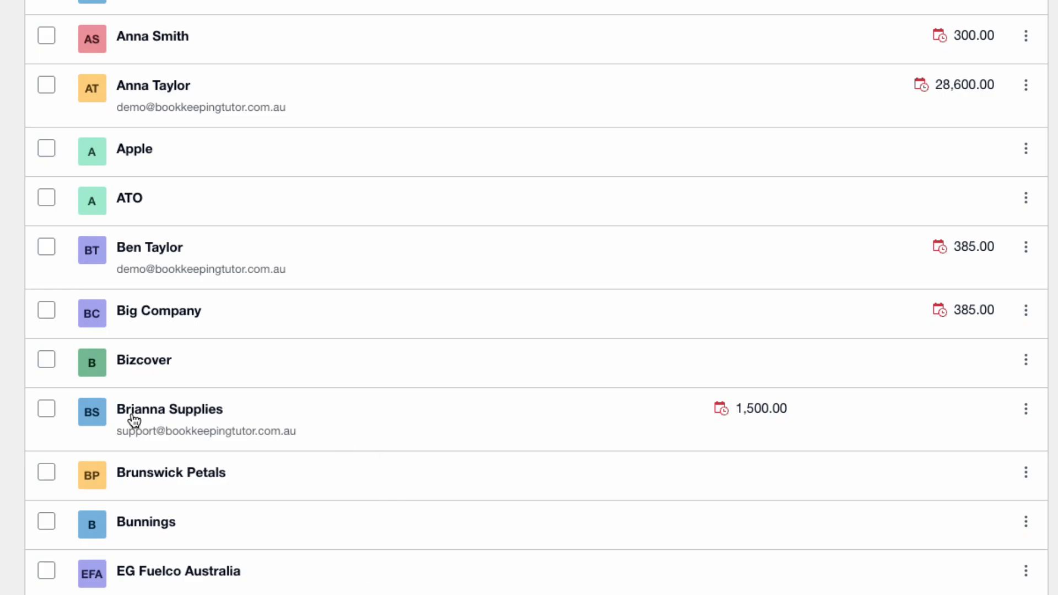
Open the Brianna Supplies contact and review its combined transaction history
left_click(184, 420)
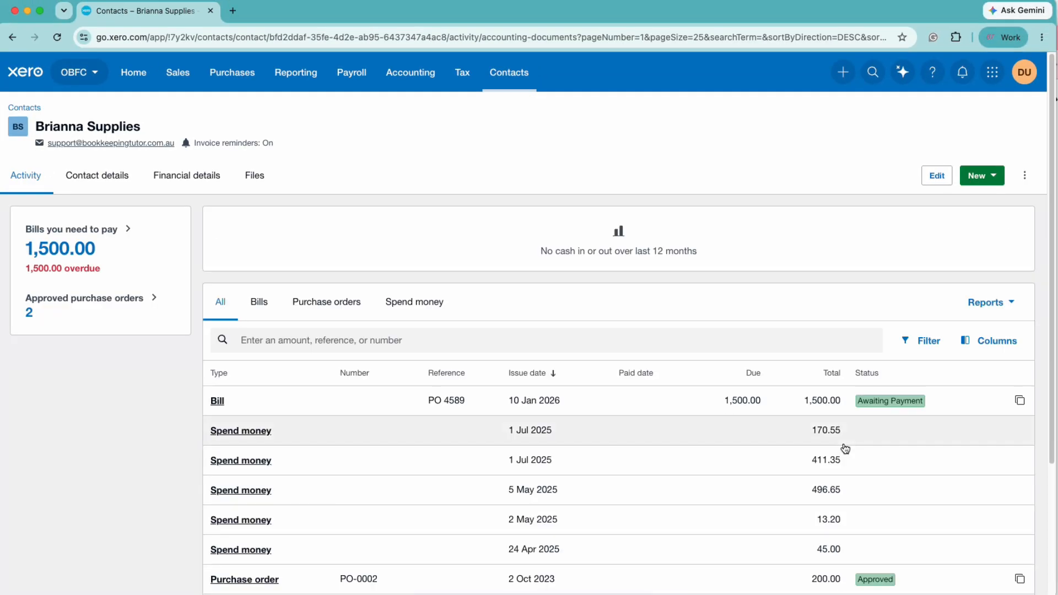
scroll(845, 449, "down", 5)
scroll(746, 560, "up", 5)
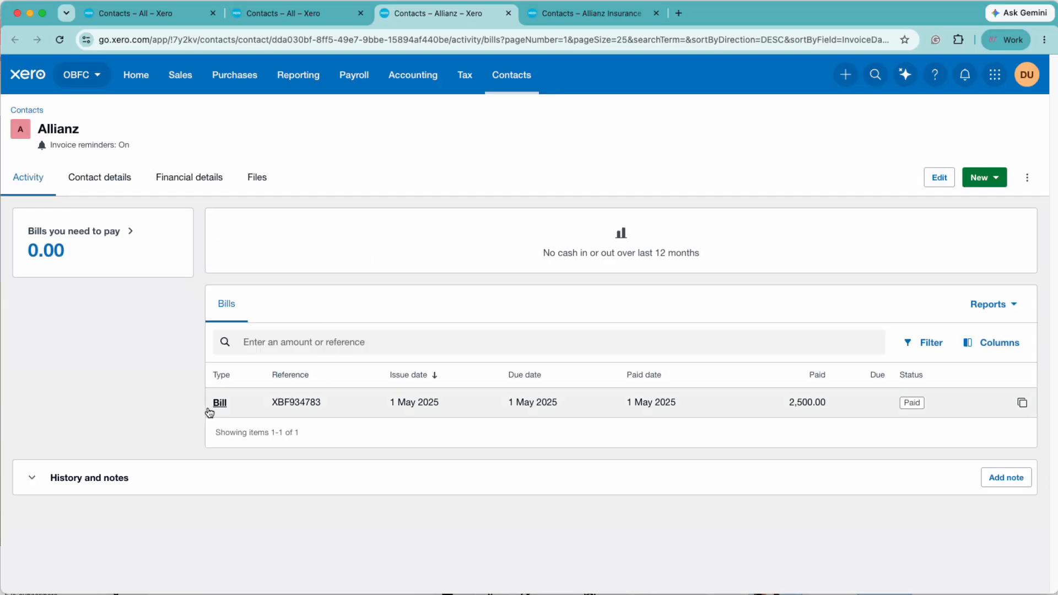
Switch to the open Allianz Insurance contact and check its activity, contact details and financial details
left_click(551, 13)
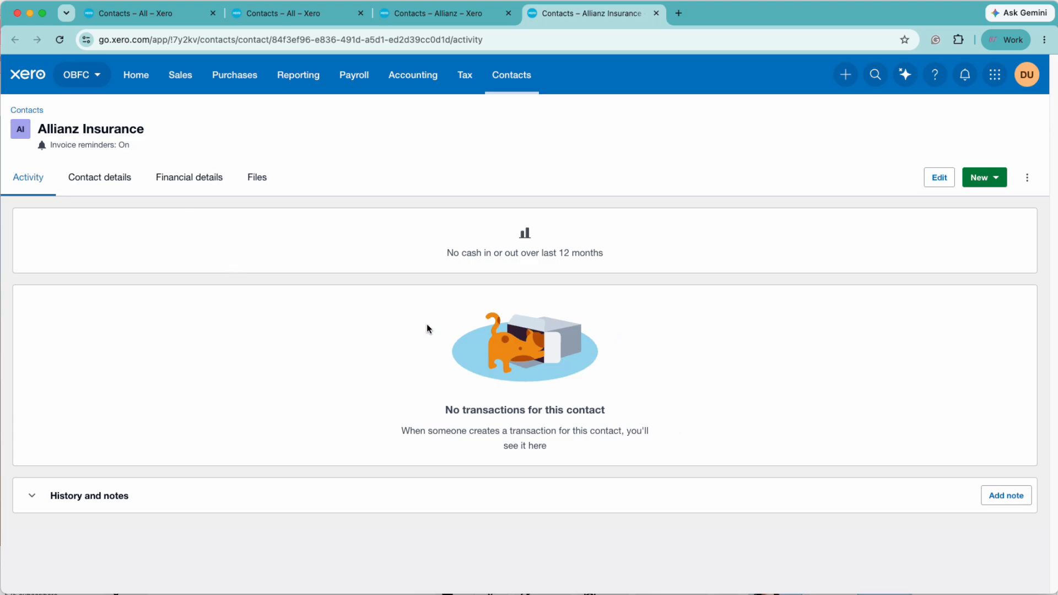
left_click(111, 188)
left_click(182, 191)
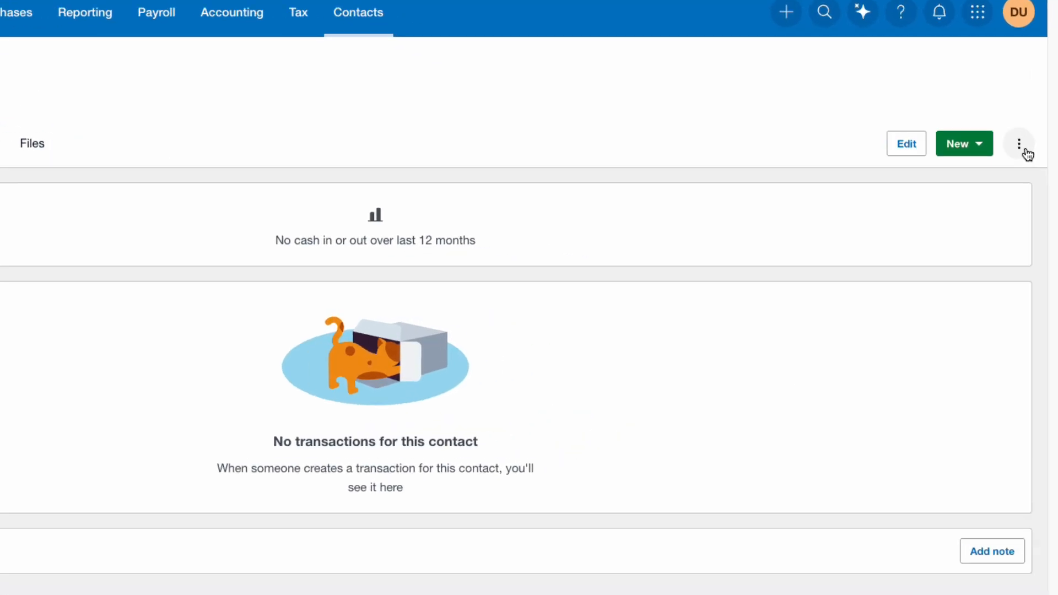
Archive the Allianz Insurance contact and return to the full contacts list
left_click(1028, 178)
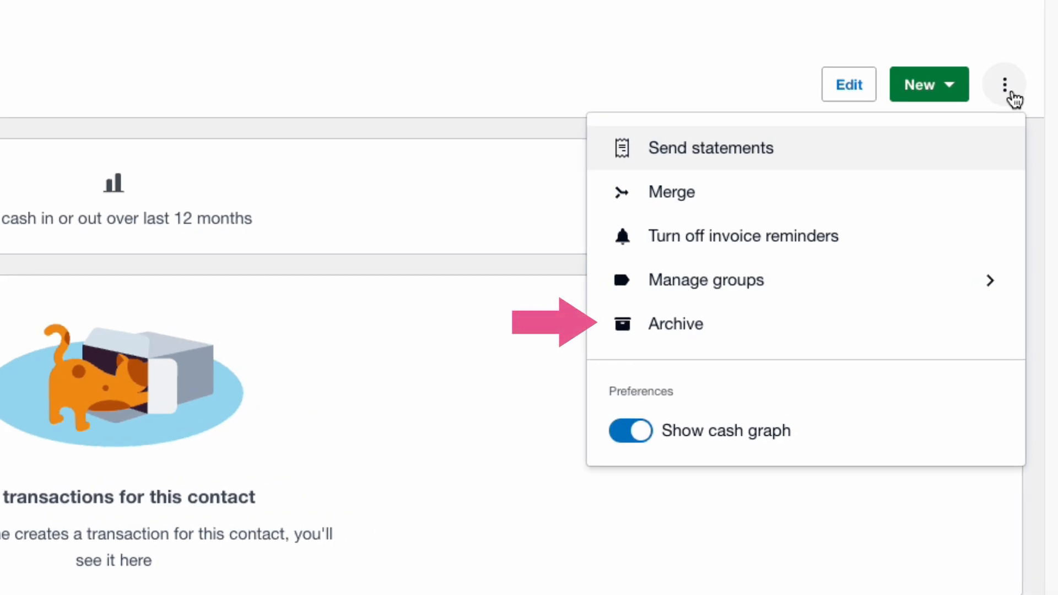
left_click(697, 328)
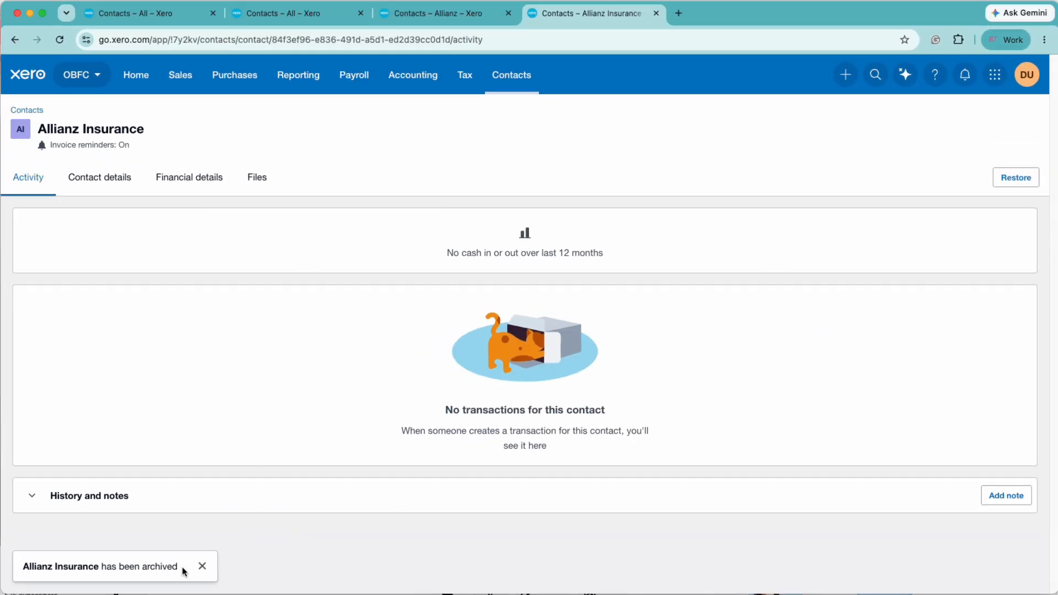
left_click(30, 110)
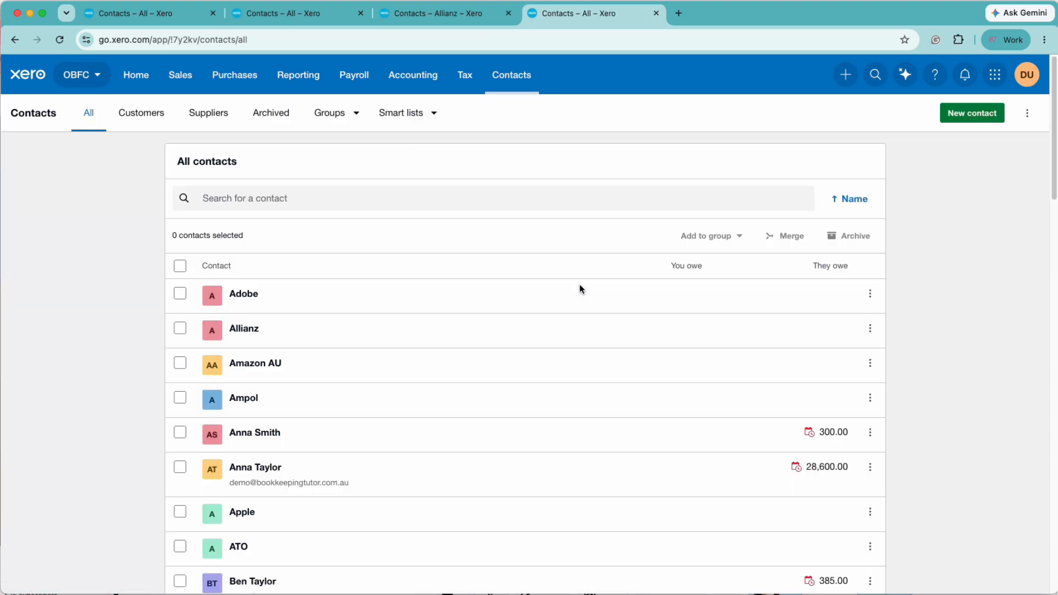